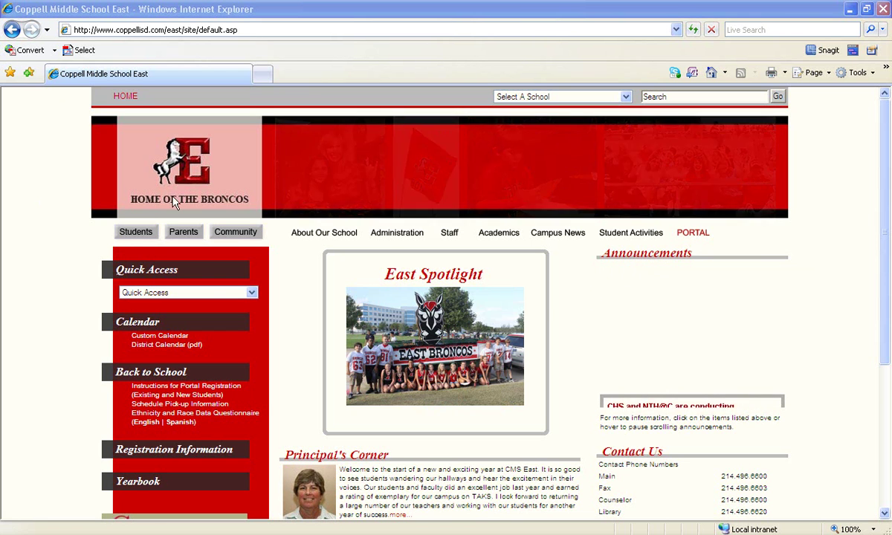
Show the Students menu links, including Fileway, on the Coppell Middle School East site.
{"action": "mouse_move", "coordinate": [132, 233]}
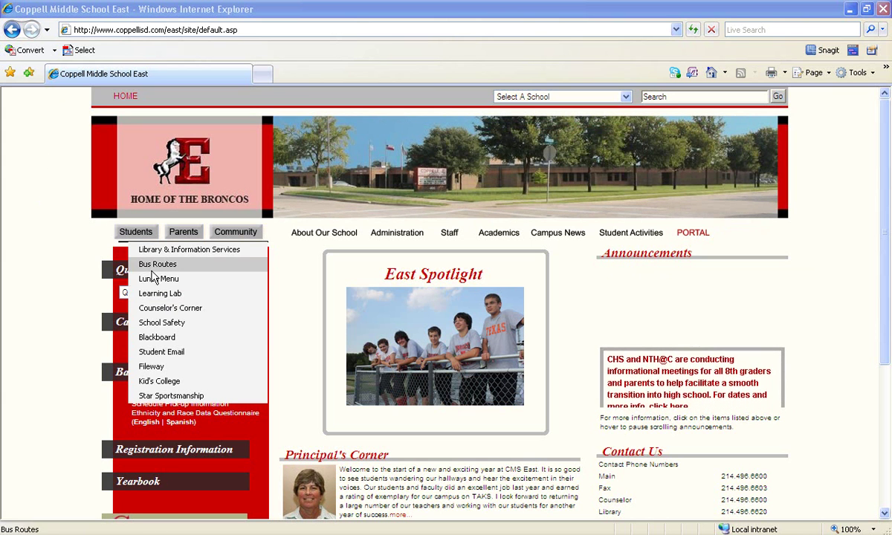
Open FileWay and sign in with the student's user name and password.
{"action": "left_click", "coordinate": [156, 367]}
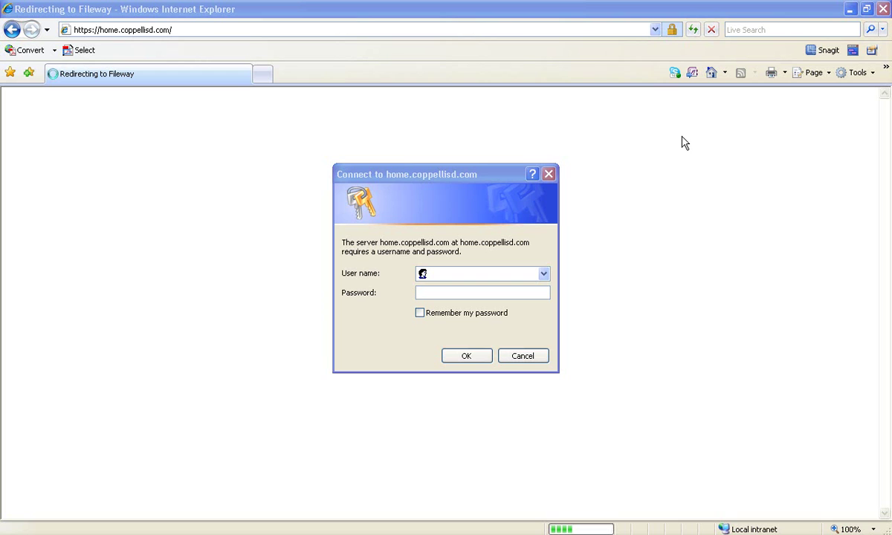
{"action": "left_click", "coordinate": [453, 273]}
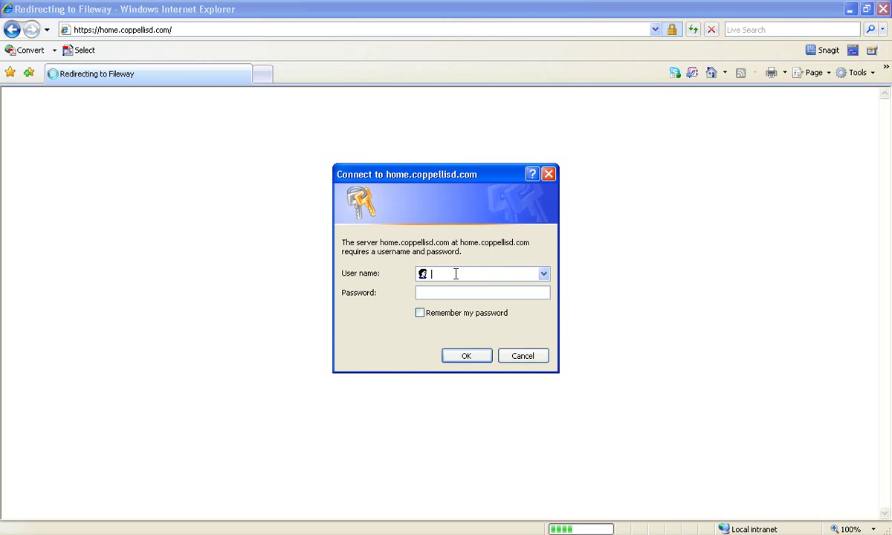
{"action": "type", "text": "plt7793"}
{"action": "left_click", "coordinate": [439, 291]}
{"action": "type", "text": "p*******"}
{"action": "left_click", "coordinate": [464, 358]}
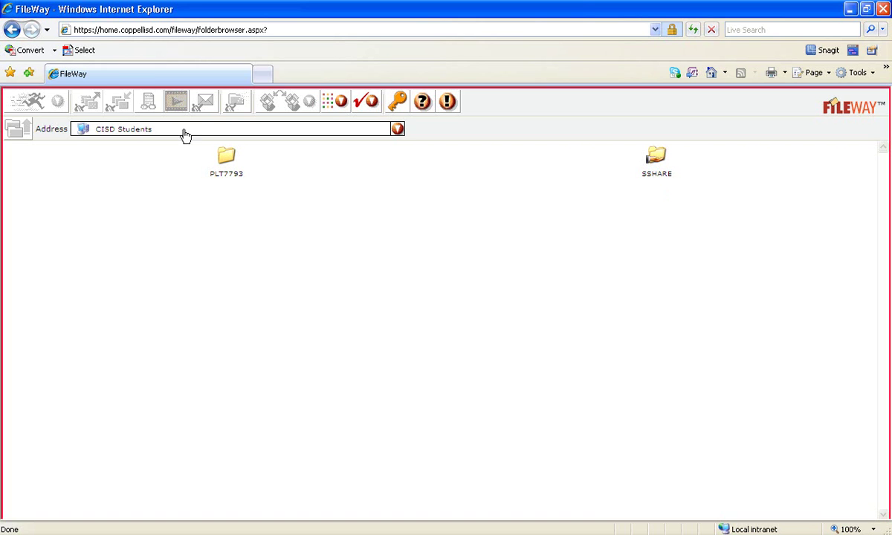
Open the student's personal PLT7793 folder in FileWay.
{"action": "double_click", "coordinate": [227, 160]}
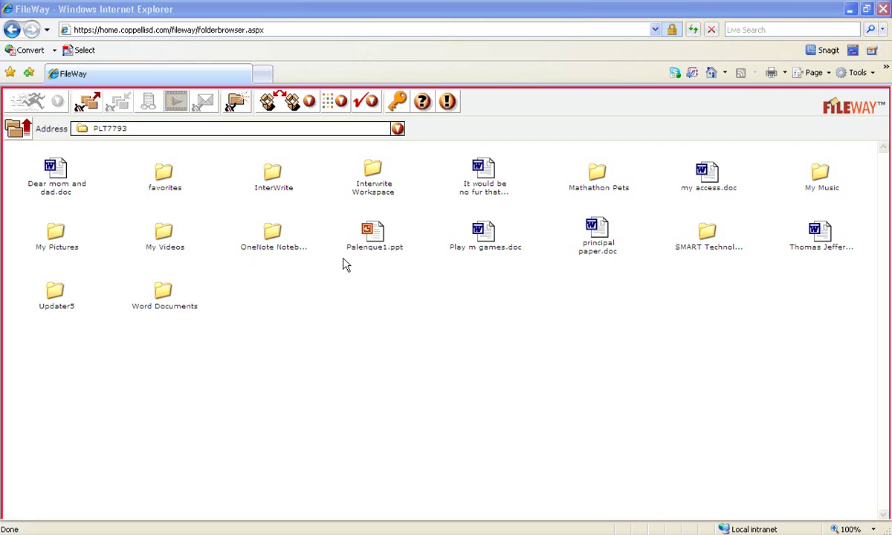
Select Palenque1.ppt in the PLT7793 folder.
{"action": "left_click", "coordinate": [375, 234]}
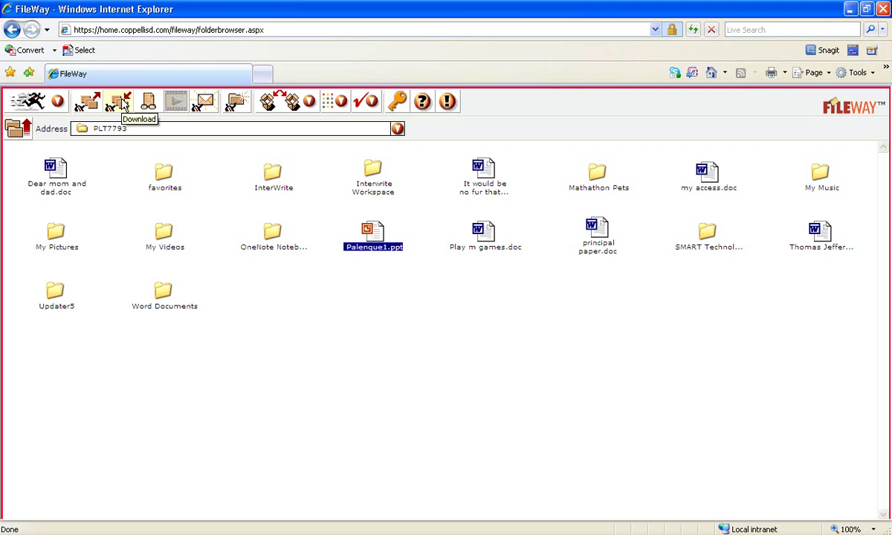
{"action": "left_click", "coordinate": [124, 105]}
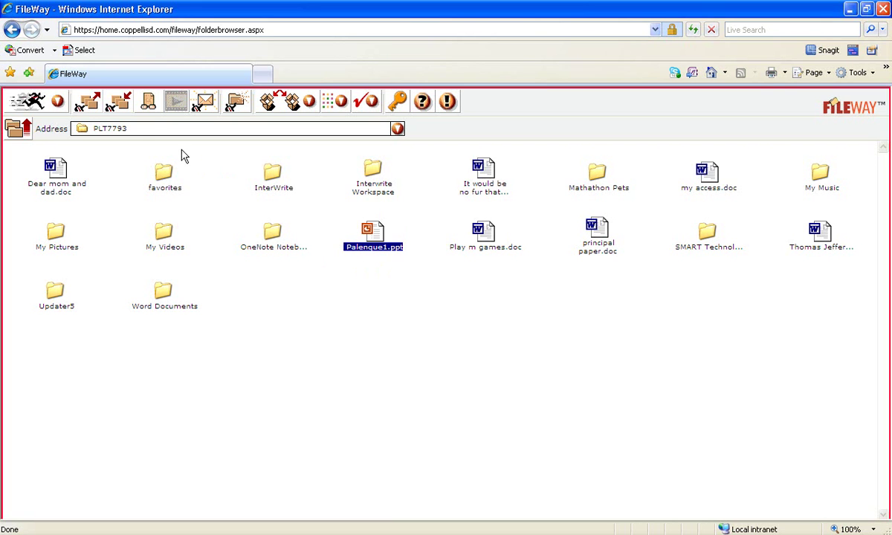
Download Palenque1.ppt (1.22MB) and save it to the Desktop under its own name.
{"action": "left_click", "coordinate": [119, 106]}
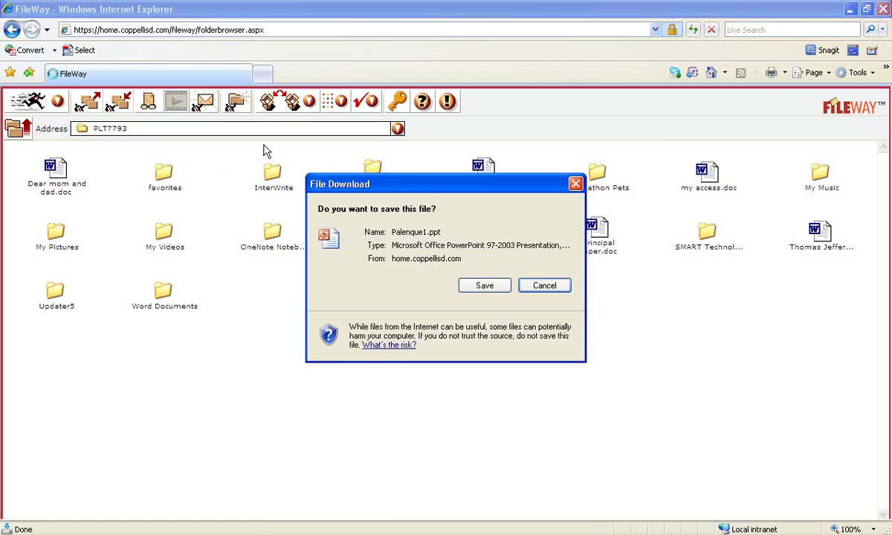
{"action": "left_click_drag", "start_coordinate": [366, 186], "coordinate": [519, 147]}
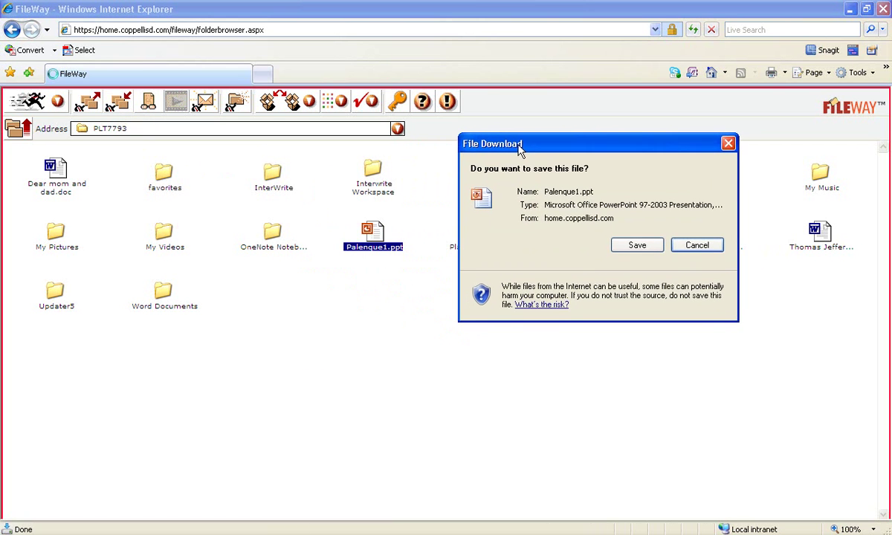
{"action": "left_click", "coordinate": [644, 252]}
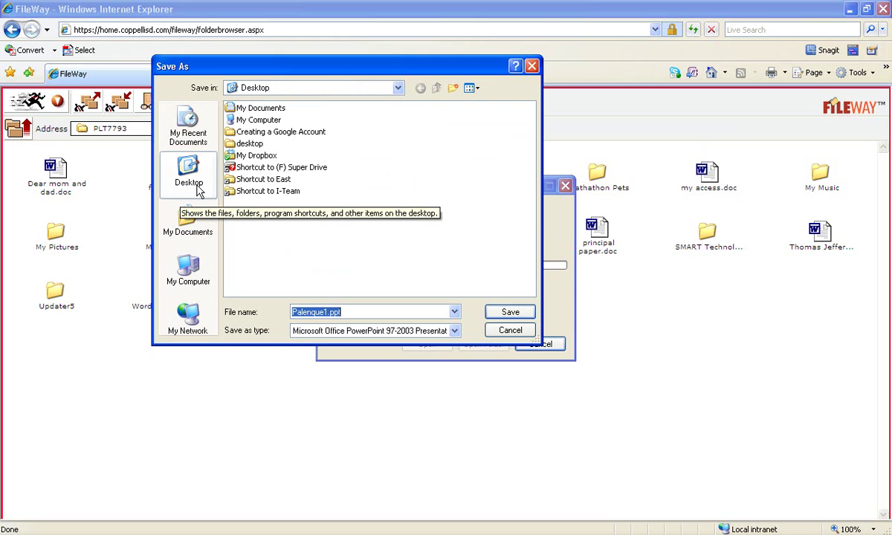
{"action": "left_click", "coordinate": [358, 313]}
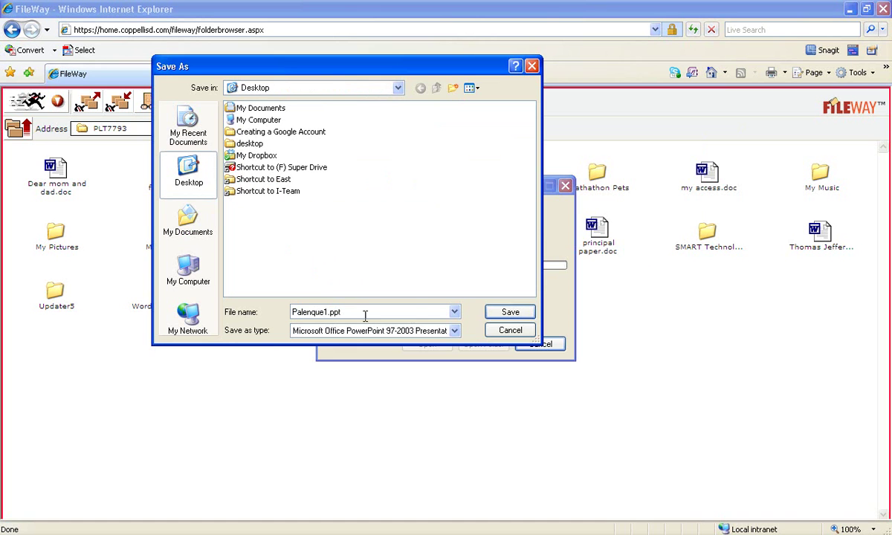
{"action": "left_click", "coordinate": [513, 317]}
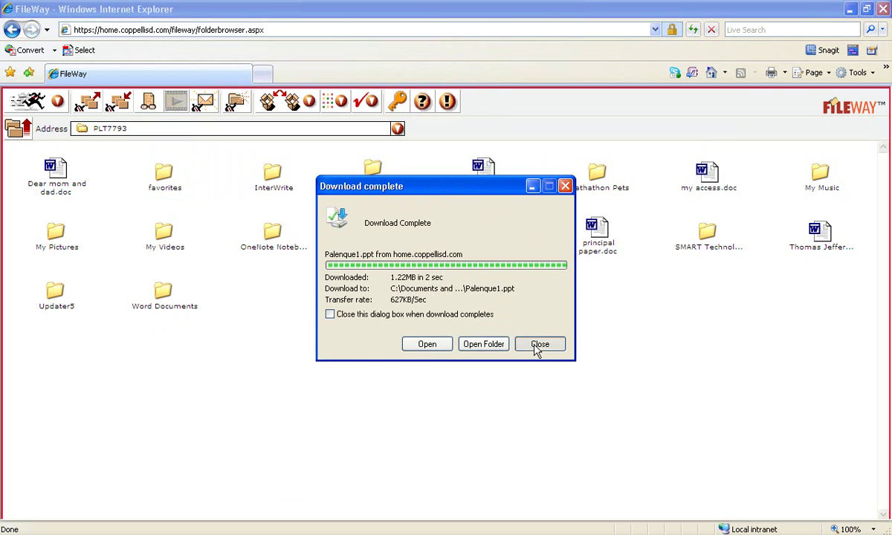
{"action": "left_click", "coordinate": [534, 345]}
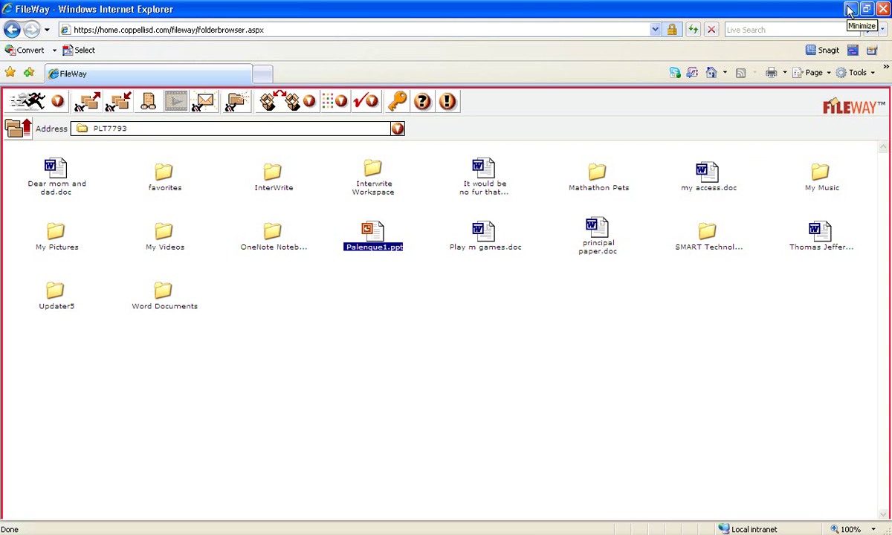
Minimize Internet Explorer and open Palenque1.ppt from the desktop in PowerPoint.
{"action": "left_click", "coordinate": [850, 9]}
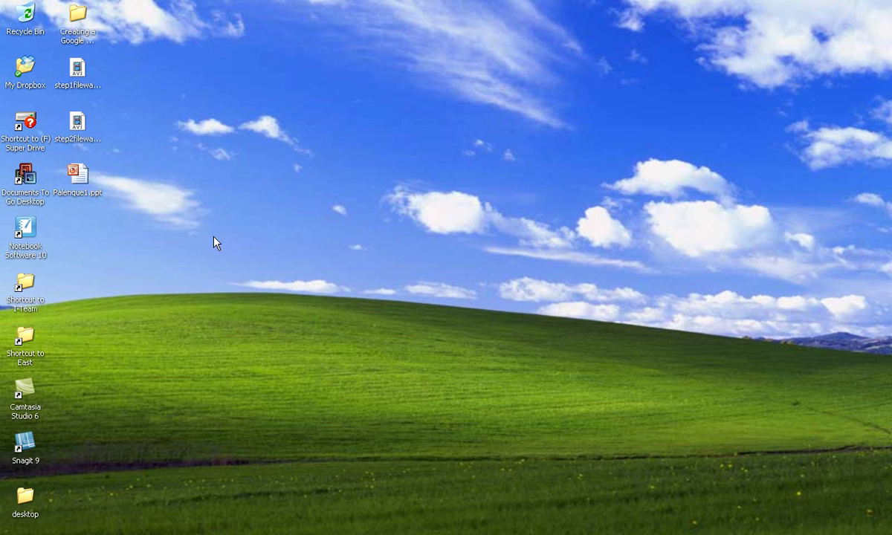
{"action": "double_click", "coordinate": [78, 177]}
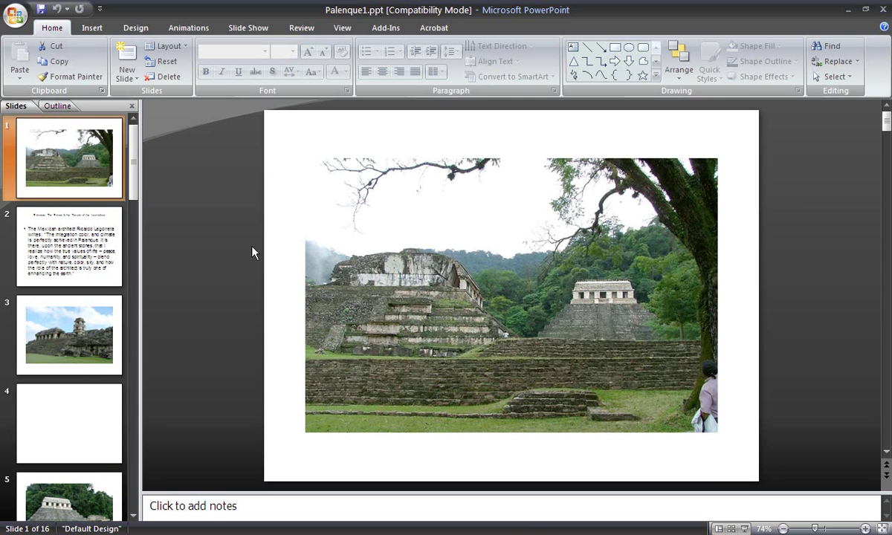
Give slide 4 of Palenque1.ppt a solid black background.
{"action": "left_click", "coordinate": [74, 315]}
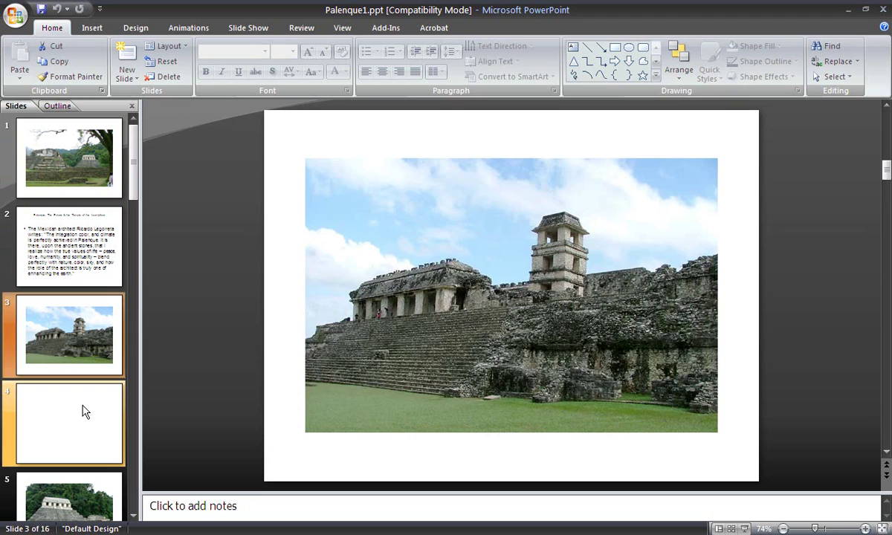
{"action": "left_click", "coordinate": [85, 412]}
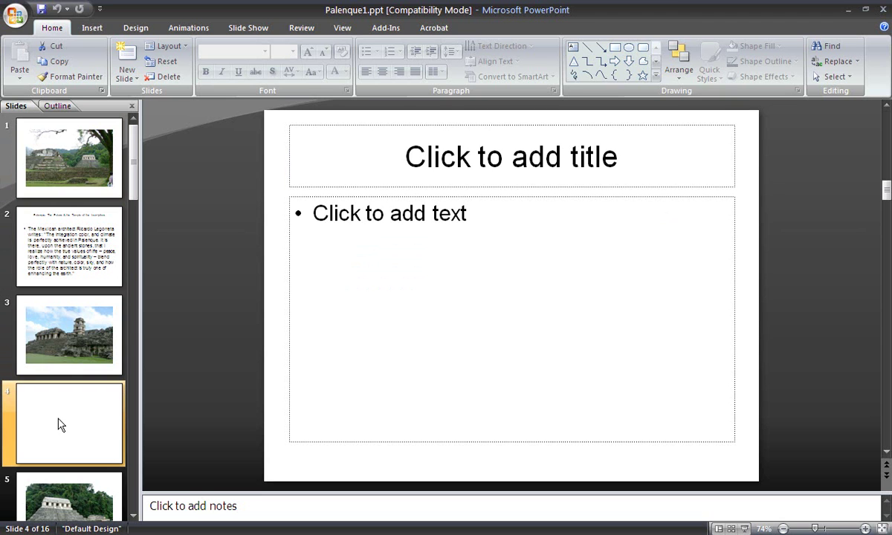
{"action": "right_click", "coordinate": [272, 253]}
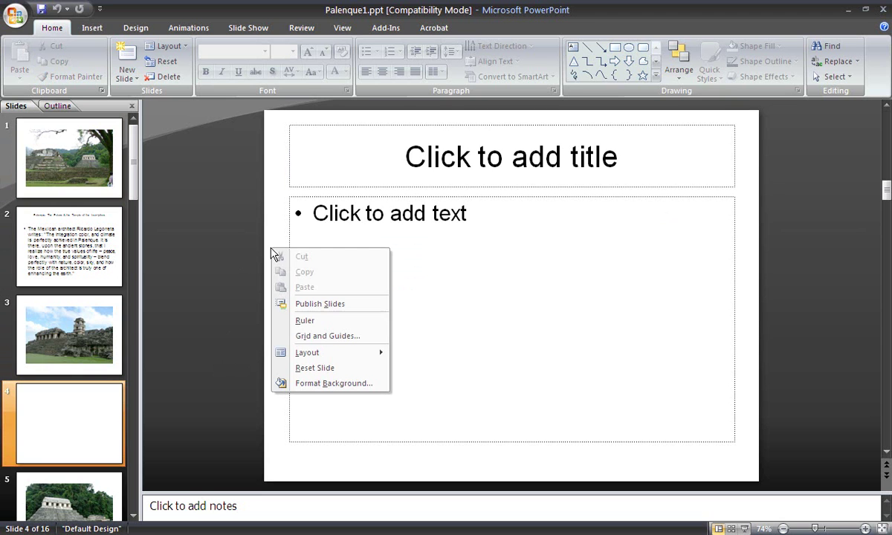
{"action": "left_click", "coordinate": [316, 384]}
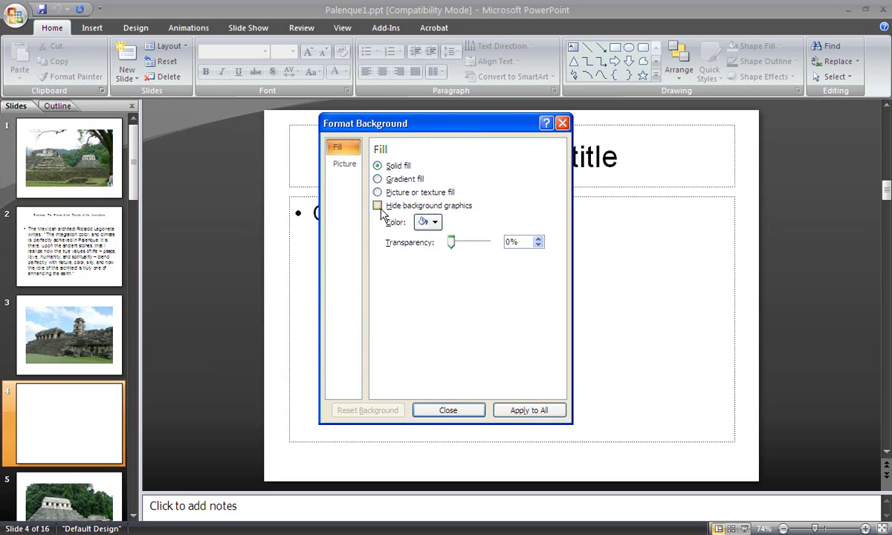
{"action": "left_click", "coordinate": [435, 225]}
{"action": "left_click", "coordinate": [433, 265]}
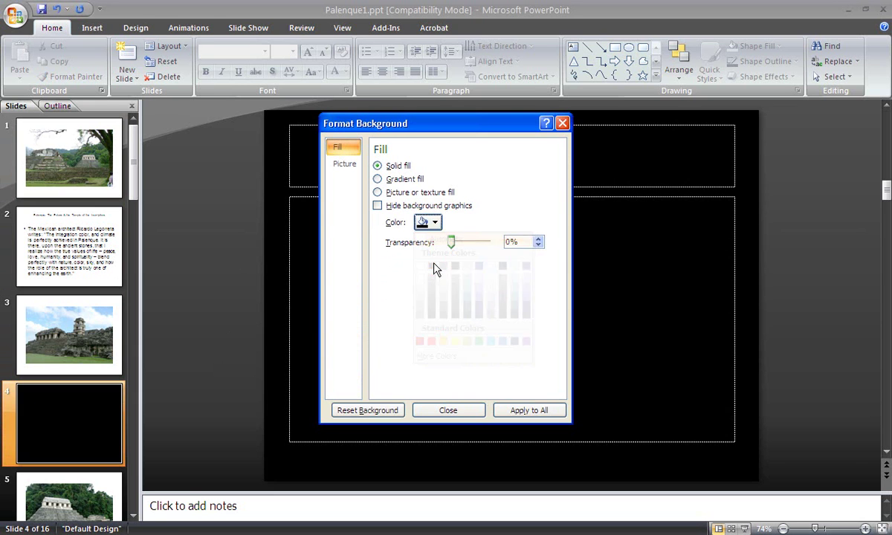
{"action": "left_click", "coordinate": [443, 410]}
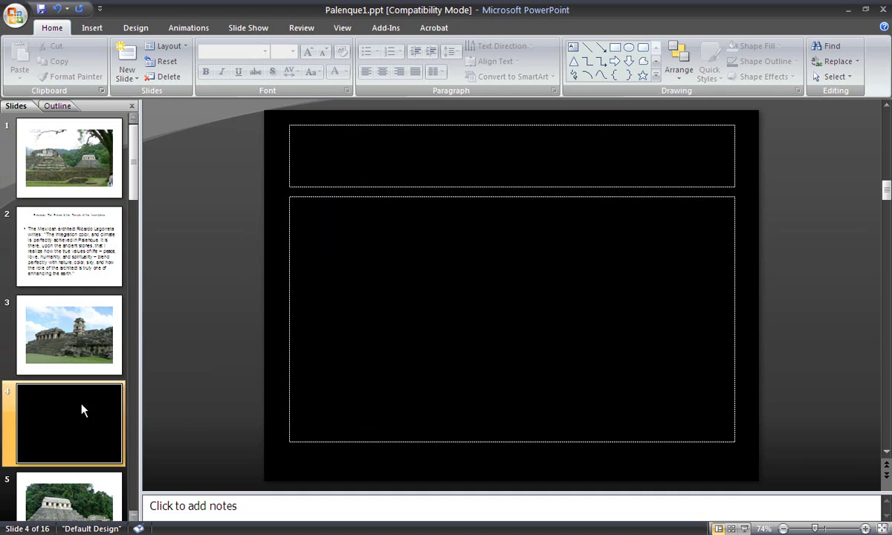
Save the presentation, then save a PowerPoint Presentation copy, Palenque1.pptx, to the Desktop.
{"action": "left_click", "coordinate": [41, 11]}
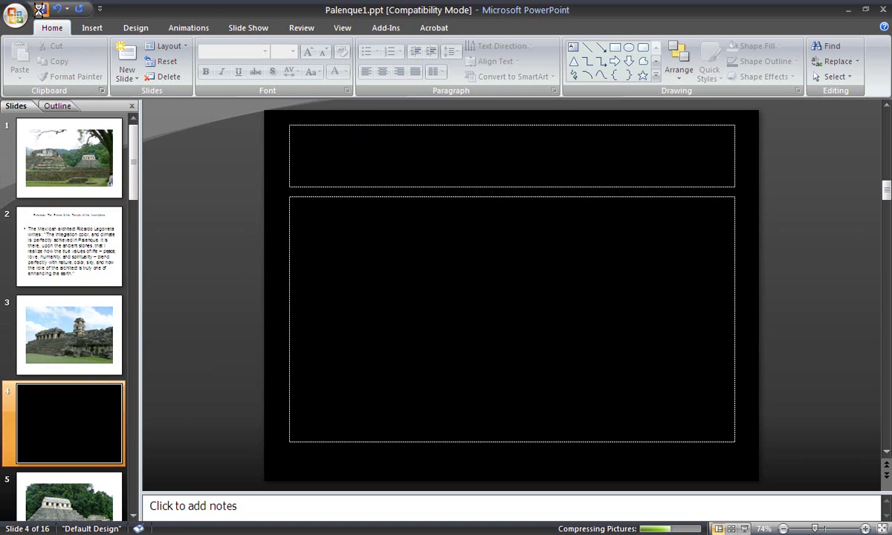
{"action": "left_click", "coordinate": [15, 15]}
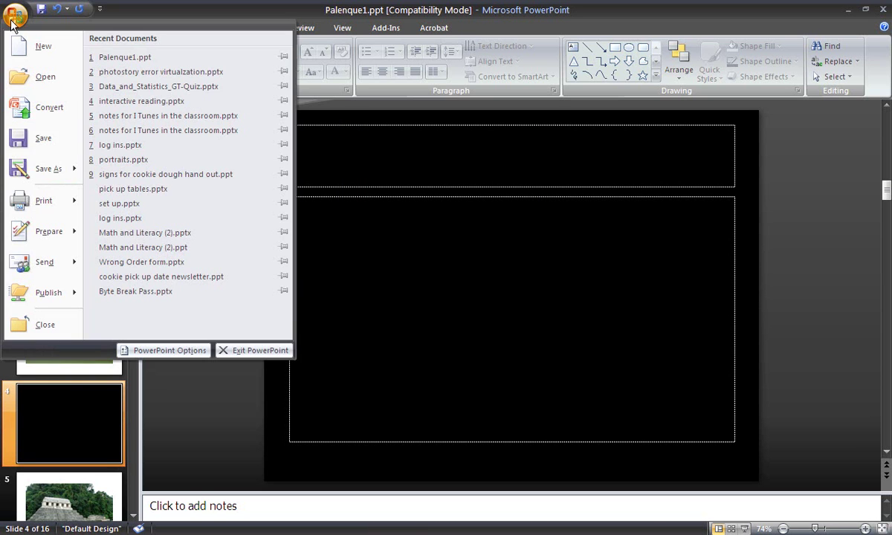
{"action": "mouse_move", "coordinate": [42, 165]}
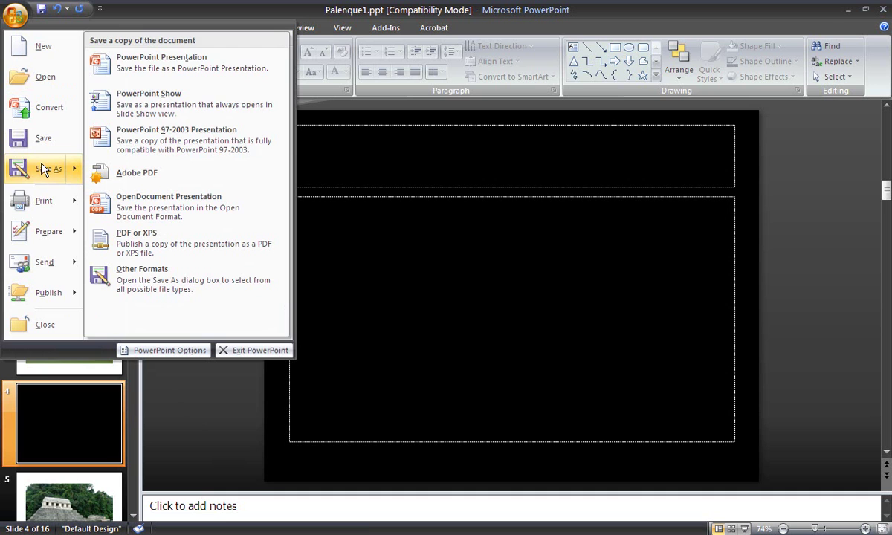
{"action": "left_click", "coordinate": [155, 70]}
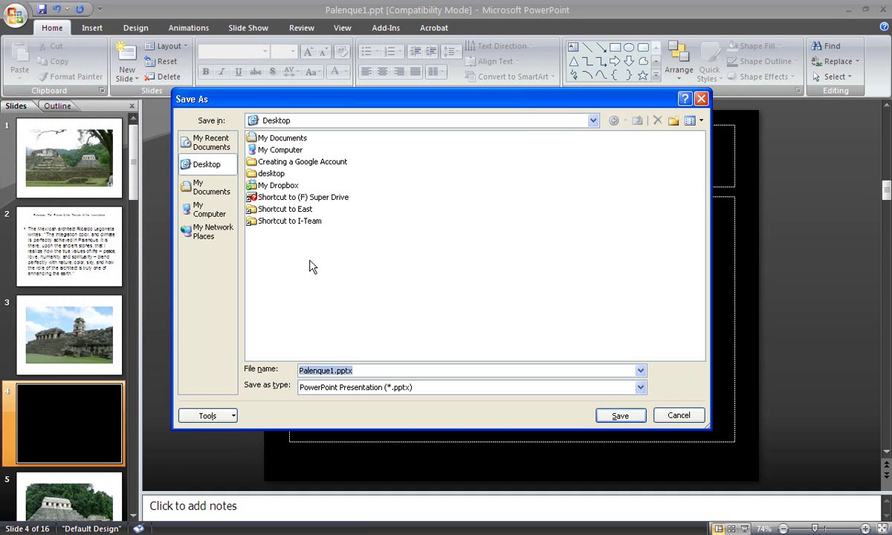
{"action": "left_click", "coordinate": [610, 416]}
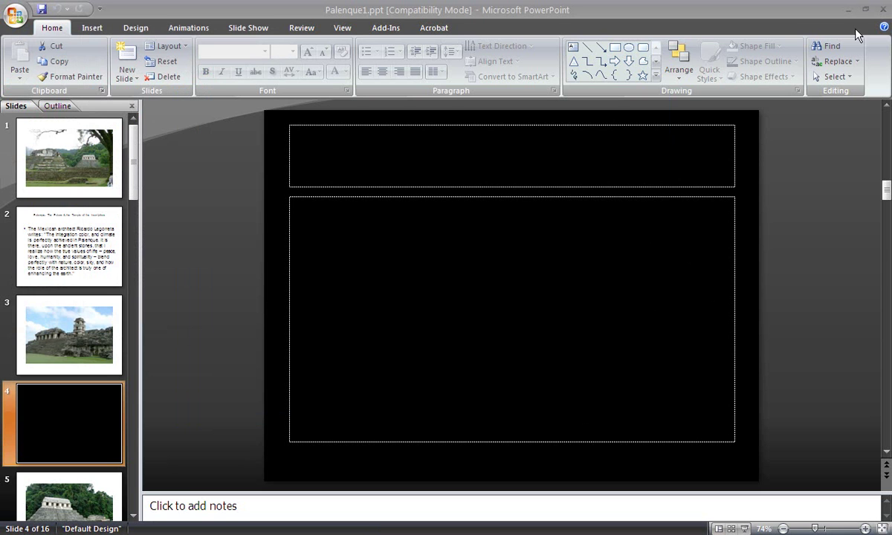
Close PowerPoint and reopen Palenque1.ppt from the desktop.
{"action": "left_click", "coordinate": [883, 9]}
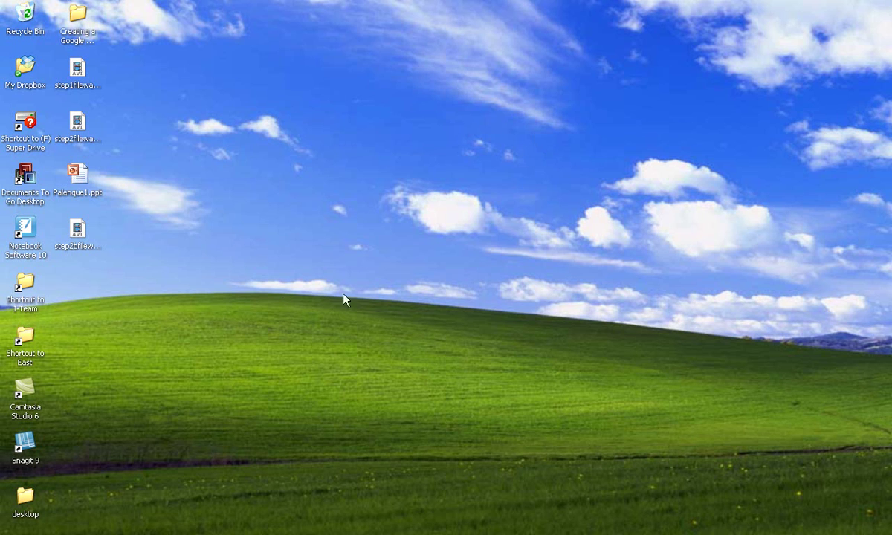
{"action": "double_click", "coordinate": [90, 171]}
Upload the edited Palenque1.ppt (1.27MB) from the Desktop into PLT7793, overwriting the old copy.
{"action": "key", "text": "alt+Tab"}
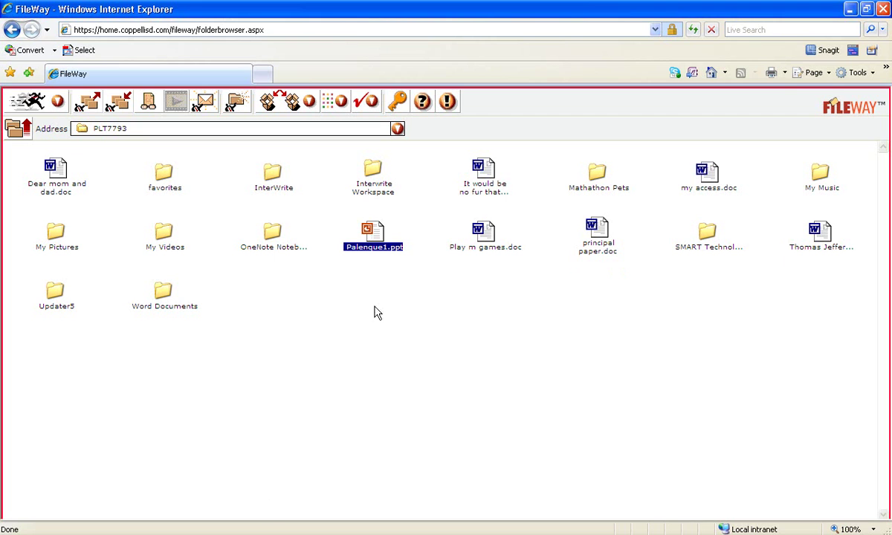
{"action": "left_click", "coordinate": [359, 274]}
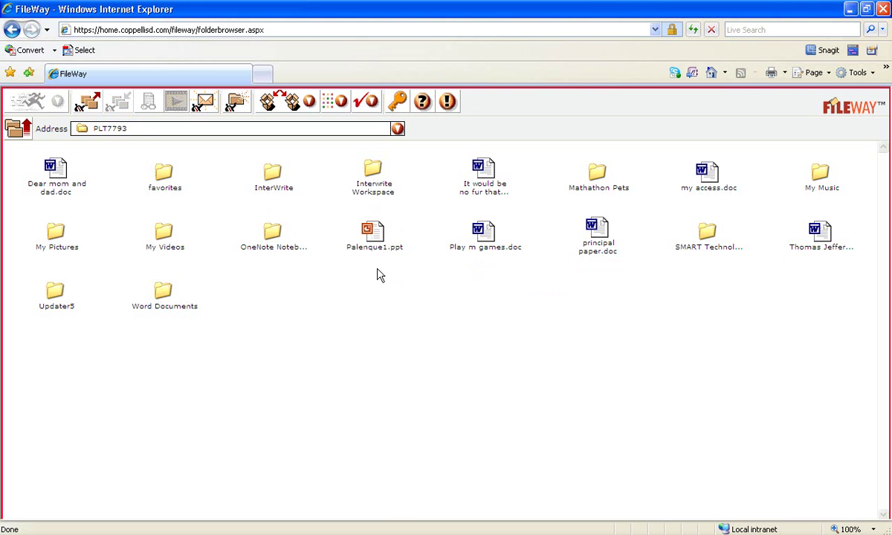
{"action": "left_click", "coordinate": [87, 104]}
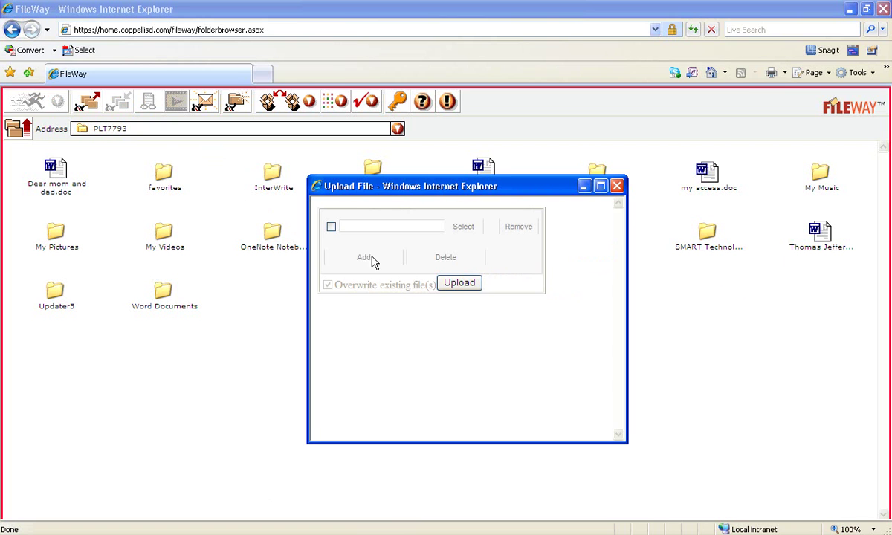
{"action": "left_click", "coordinate": [464, 227]}
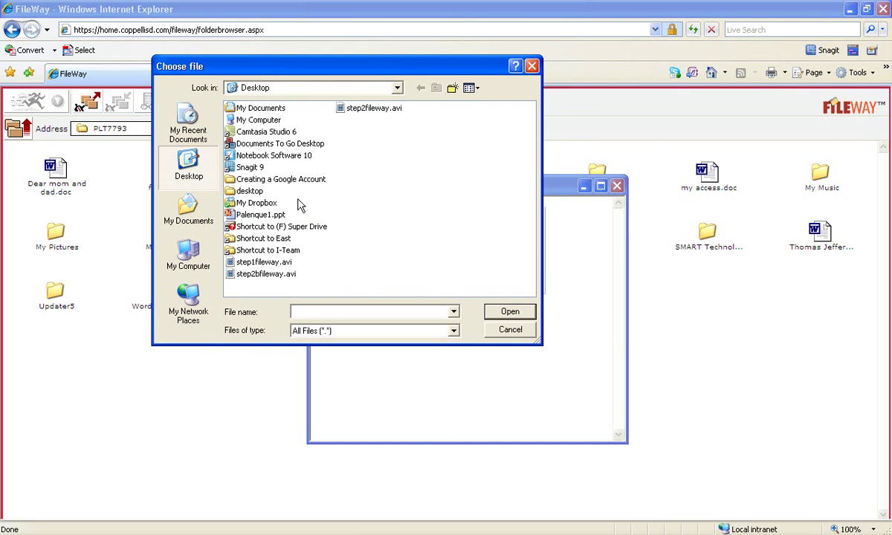
{"action": "left_click", "coordinate": [256, 215]}
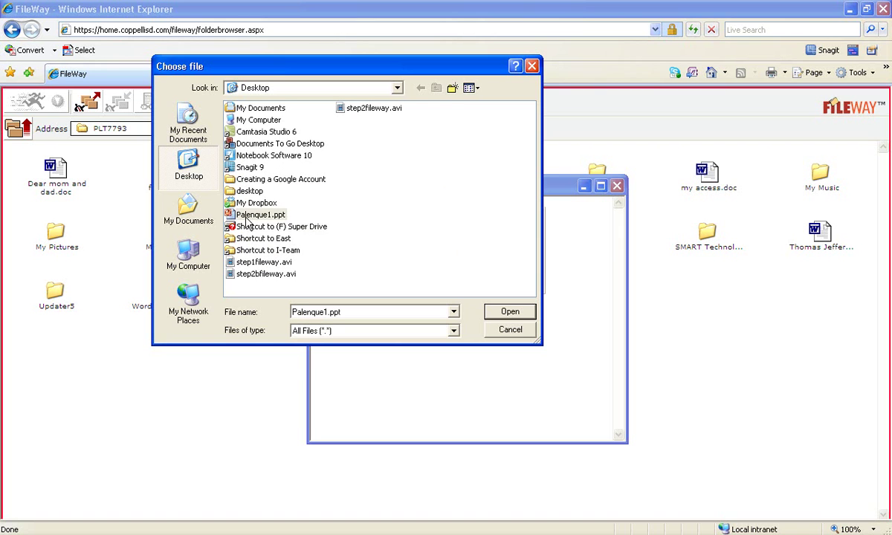
{"action": "left_click", "coordinate": [510, 313]}
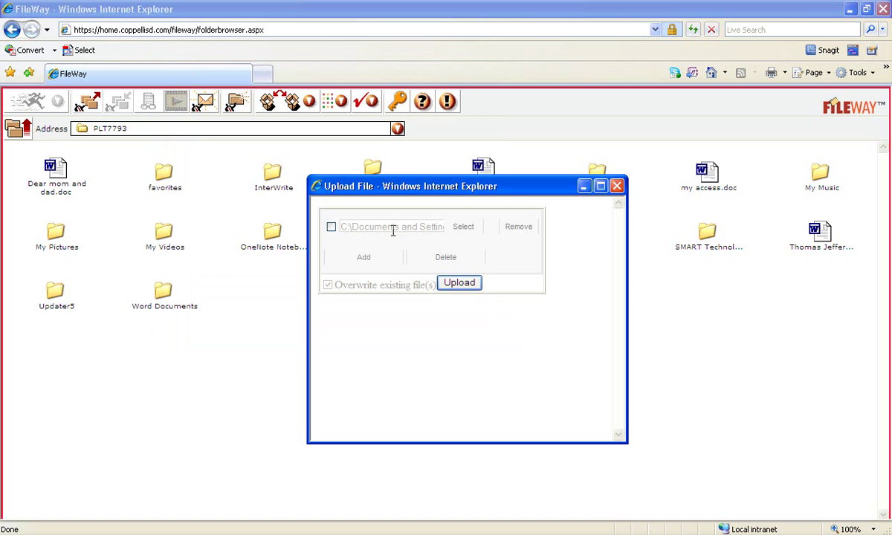
{"action": "left_click", "coordinate": [459, 283]}
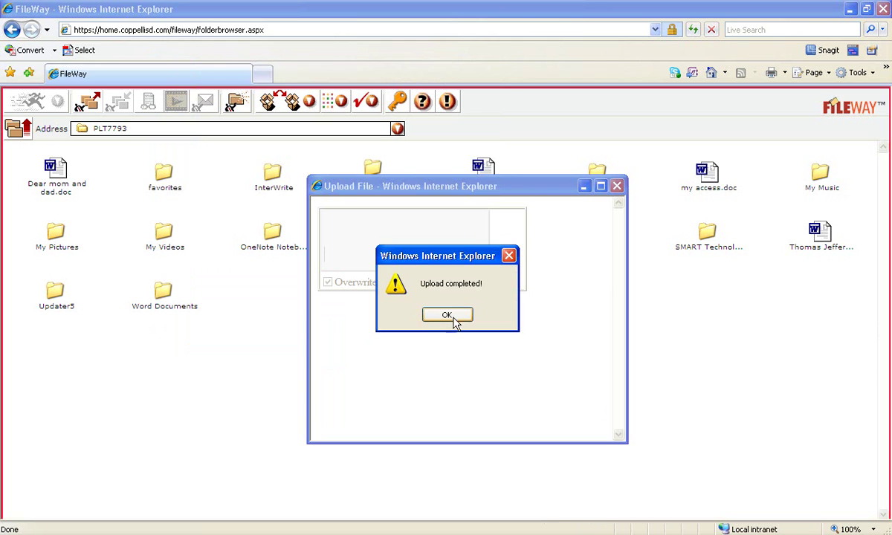
{"action": "left_click", "coordinate": [447, 315]}
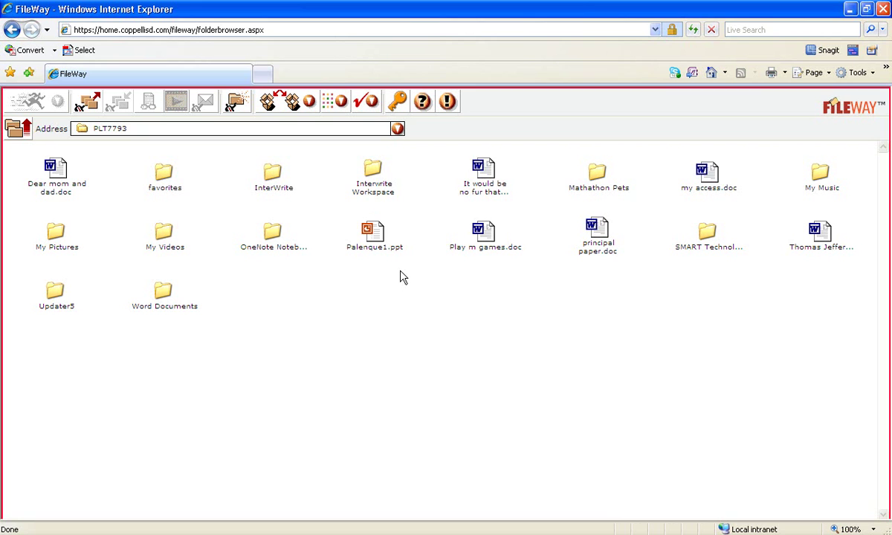
Check the uploaded Palenque1.ppt in PLT7793, deselect it, and close the FileWay browser window.
{"action": "left_click", "coordinate": [378, 238]}
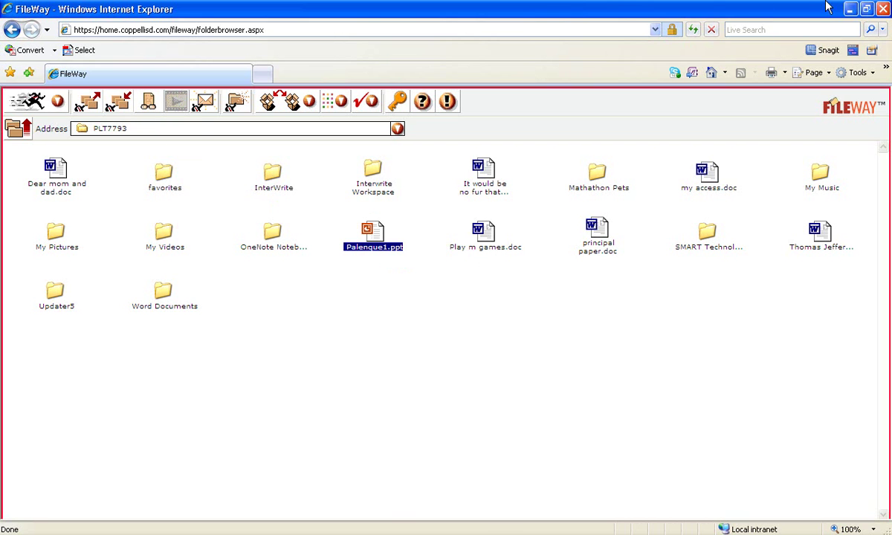
{"action": "left_click", "coordinate": [850, 9]}
{"action": "left_click", "coordinate": [354, 303]}
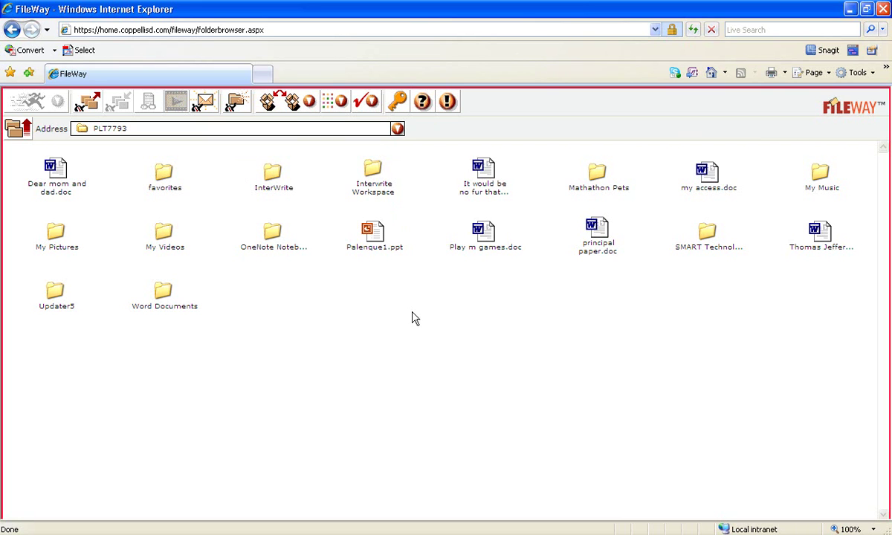
{"action": "left_click", "coordinate": [882, 9]}
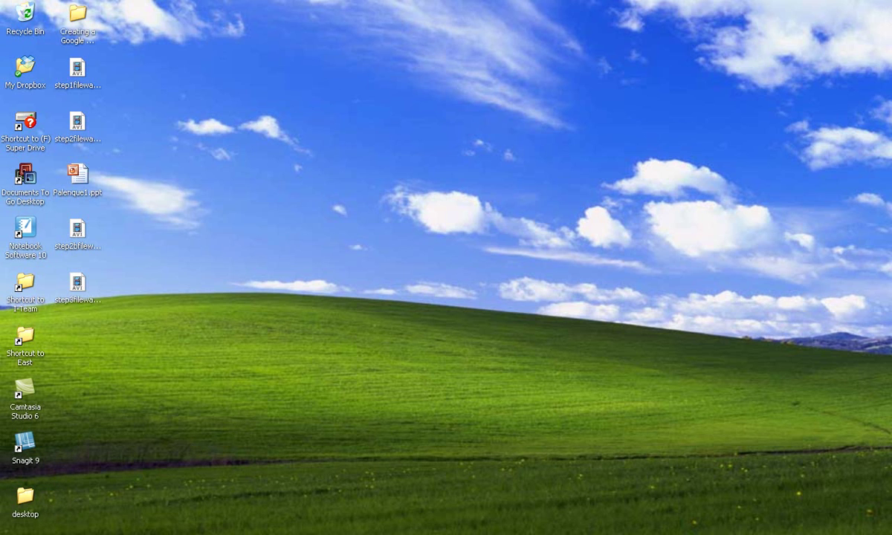
Bring up the Start menu to head for My Computer and R:\East\8th\PLT7793.
{"action": "key", "text": "super"}
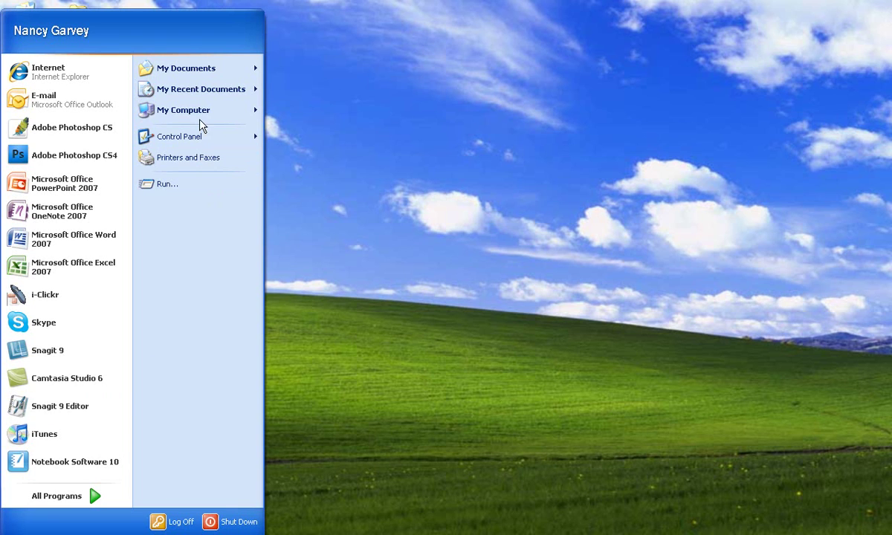
{"action": "mouse_move", "coordinate": [201, 119]}
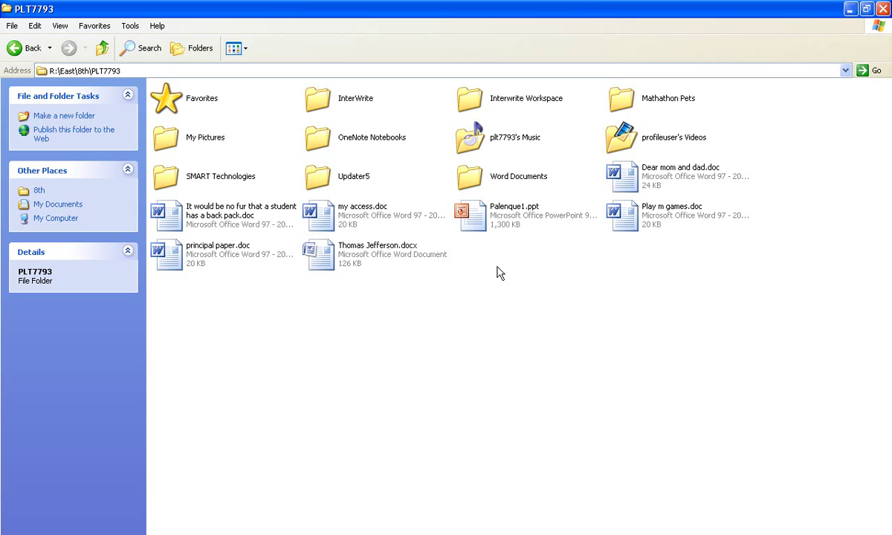
Open the school copy of Palenque1.ppt in PowerPoint and view its black slide 4.
{"action": "mouse_move", "coordinate": [497, 227]}
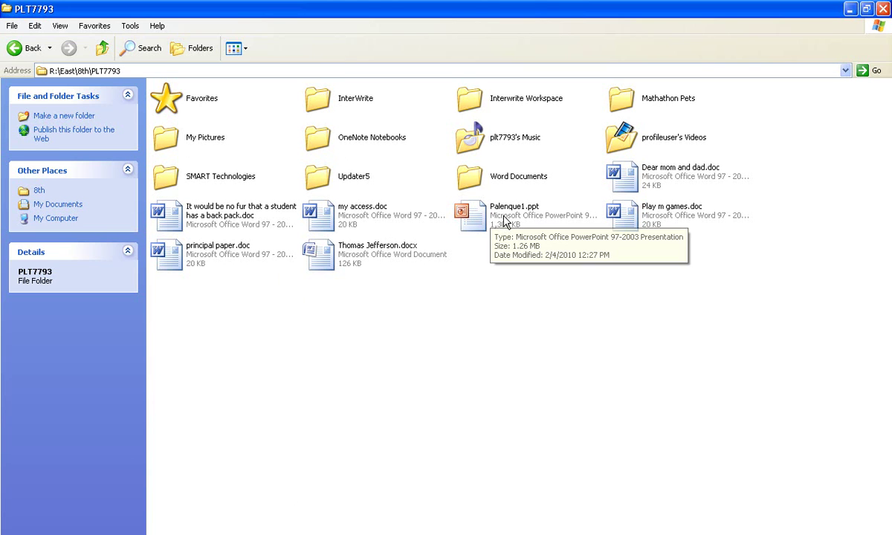
{"action": "double_click", "coordinate": [476, 220]}
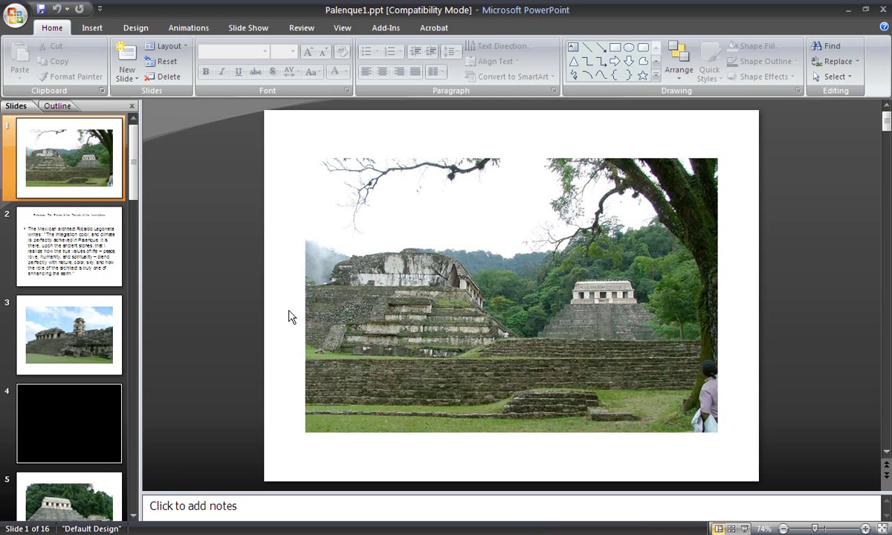
{"action": "left_click", "coordinate": [74, 422]}
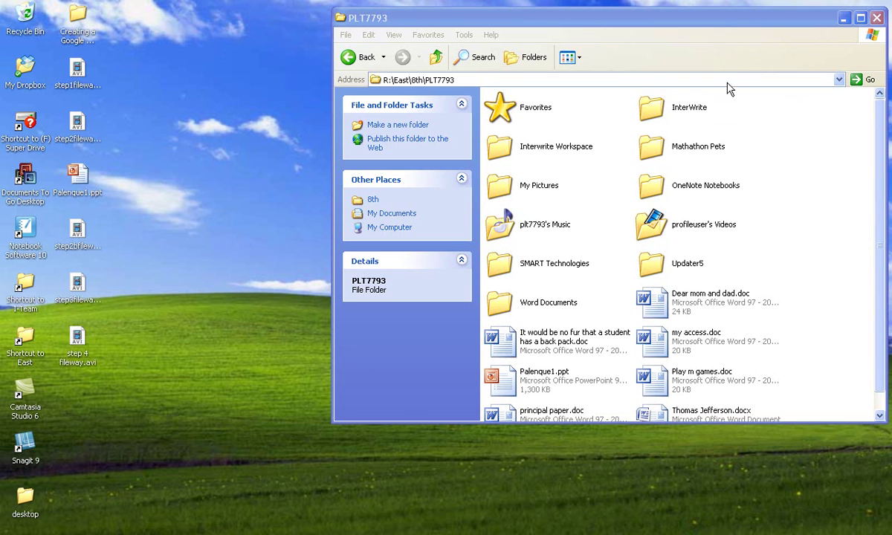
Bring the FileWay window back and open its PLT7793 folder.
{"action": "left_click_drag", "start_coordinate": [593, 28], "coordinate": [589, 39]}
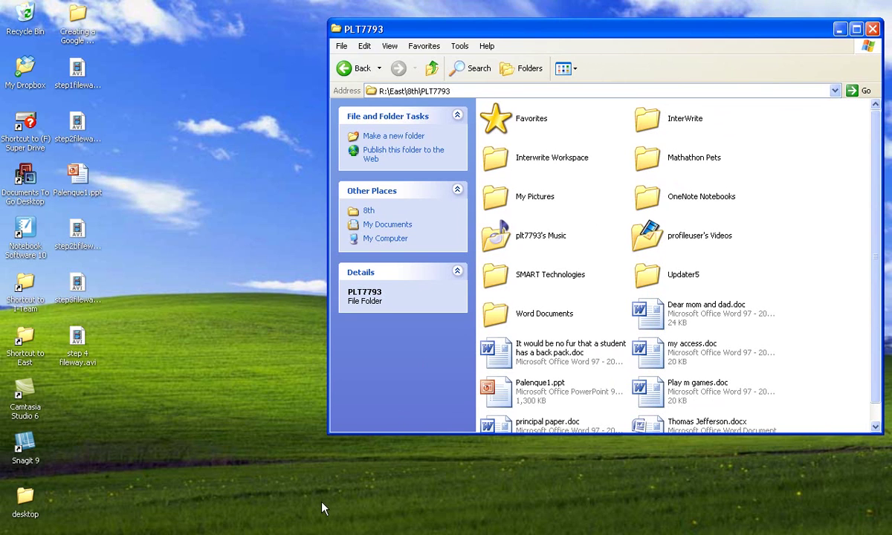
{"action": "left_click", "coordinate": [290, 533]}
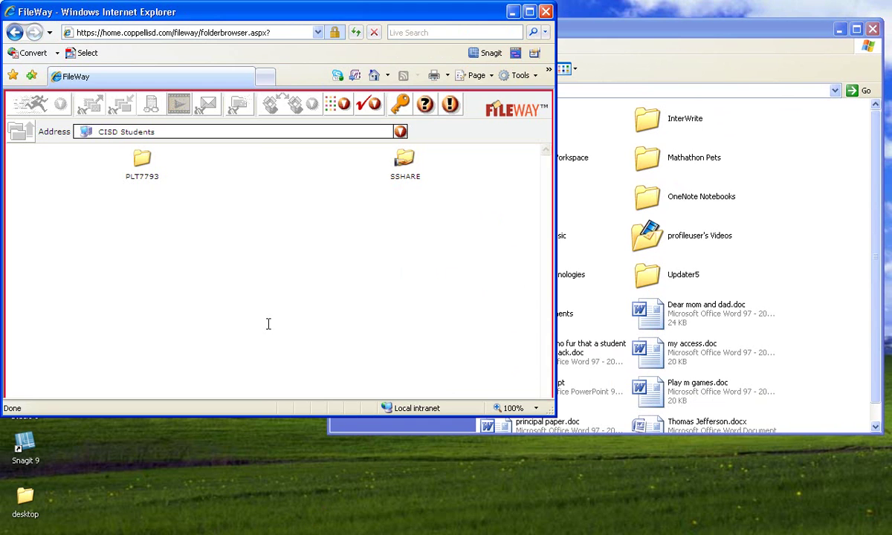
{"action": "left_click_drag", "start_coordinate": [209, 21], "coordinate": [230, 67]}
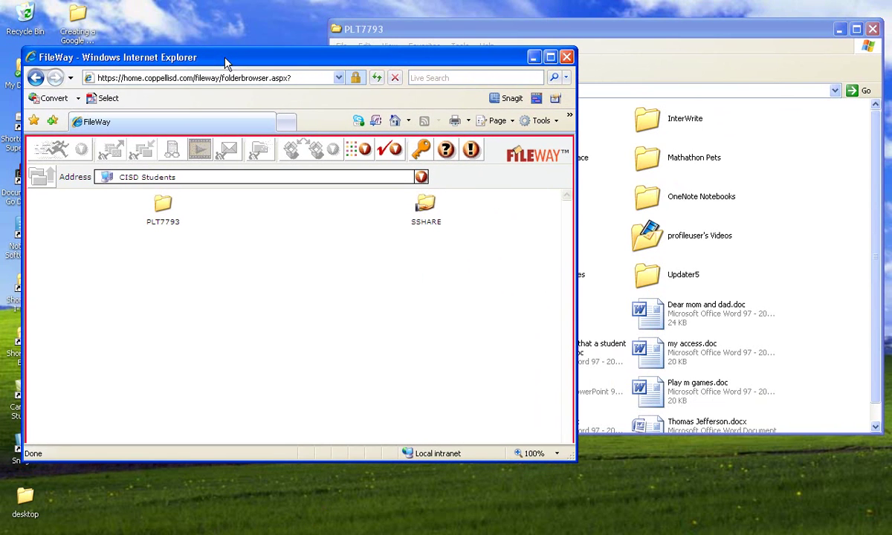
{"action": "left_click", "coordinate": [159, 207]}
{"action": "double_click", "coordinate": [159, 209]}
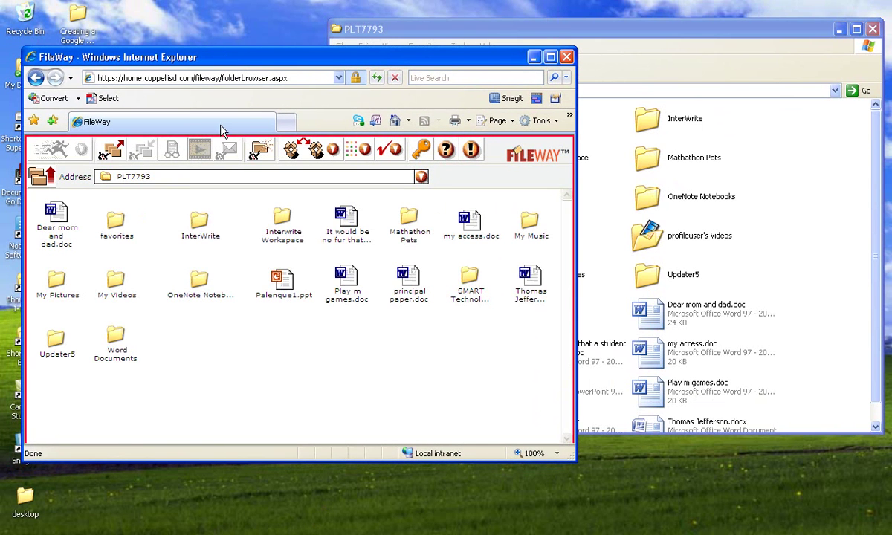
{"action": "double_click", "coordinate": [341, 223]}
Arrange the FileWay and PLT7793 Explorer windows to compare their Palenque1.ppt listings.
{"action": "left_click", "coordinate": [634, 47]}
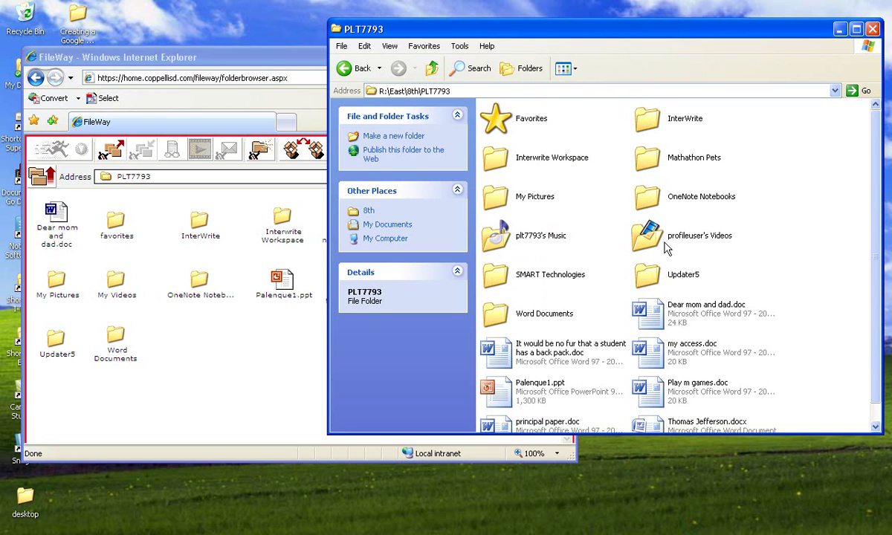
{"action": "scroll", "coordinate": [862, 223], "scroll_direction": "down", "scroll_amount": 1}
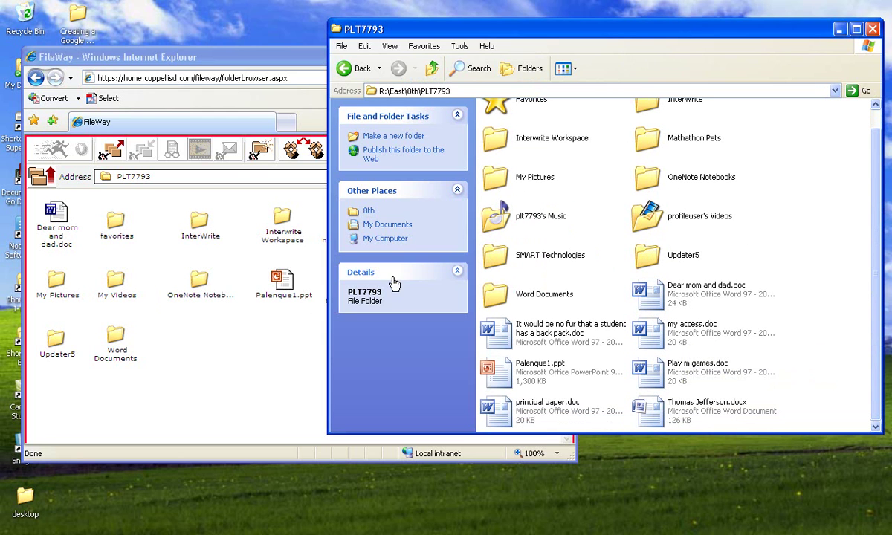
{"action": "left_click", "coordinate": [247, 336]}
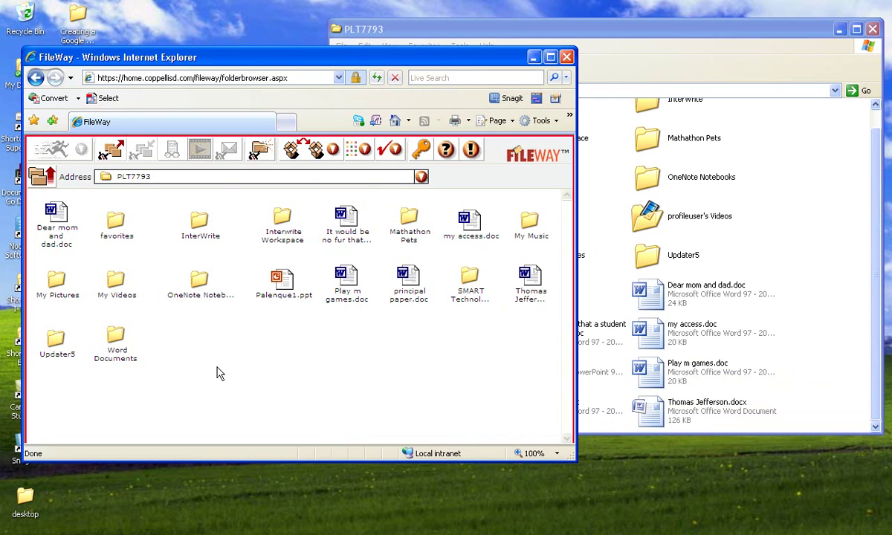
{"action": "left_click_drag", "start_coordinate": [204, 59], "coordinate": [516, 39]}
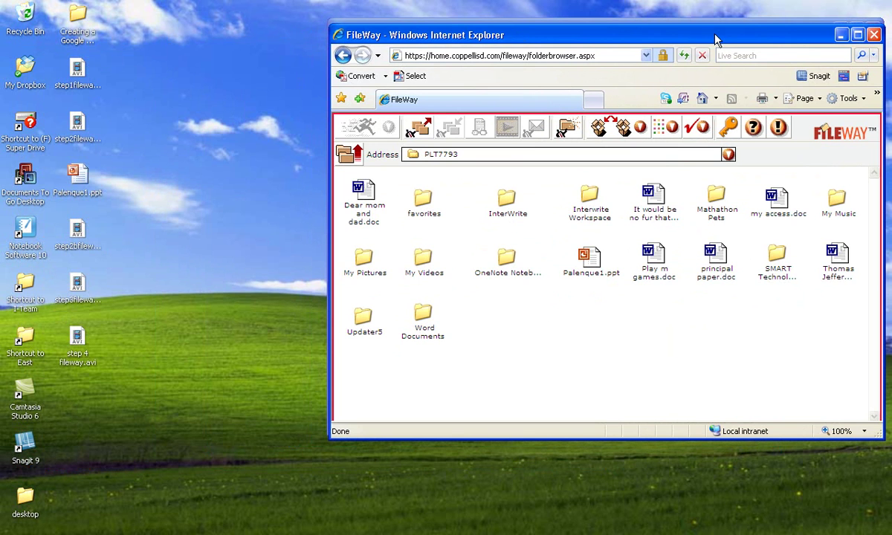
{"action": "left_click_drag", "start_coordinate": [717, 36], "coordinate": [471, 79]}
{"action": "left_click", "coordinate": [439, 26]}
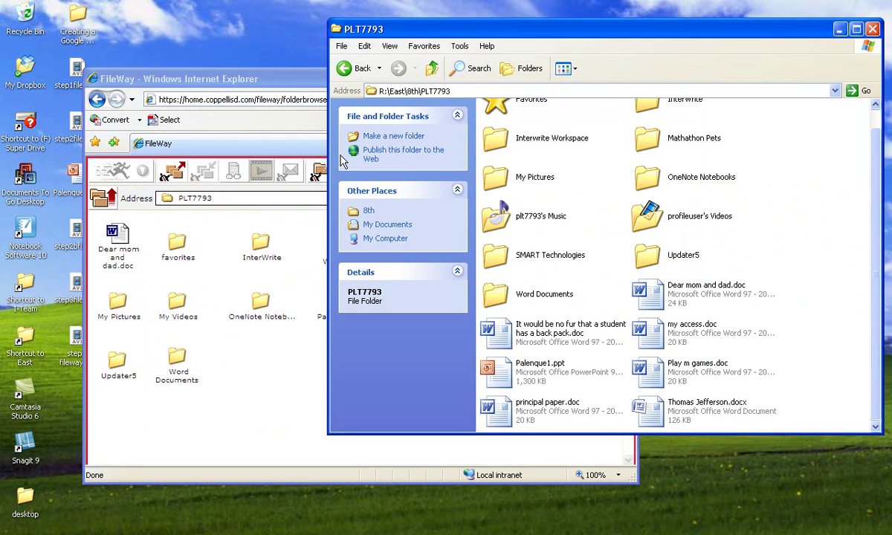
{"action": "left_click", "coordinate": [250, 76]}
{"action": "left_click_drag", "start_coordinate": [274, 84], "coordinate": [235, 113]}
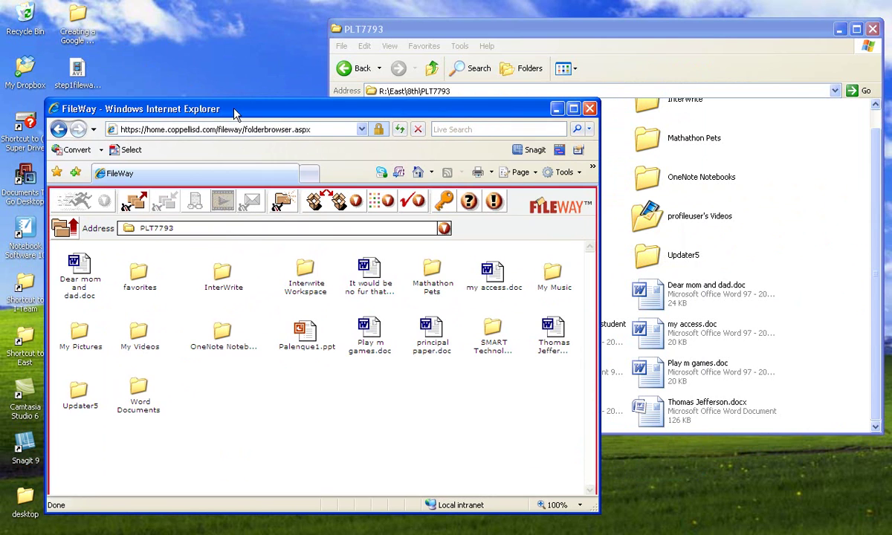
{"action": "left_click", "coordinate": [446, 35]}
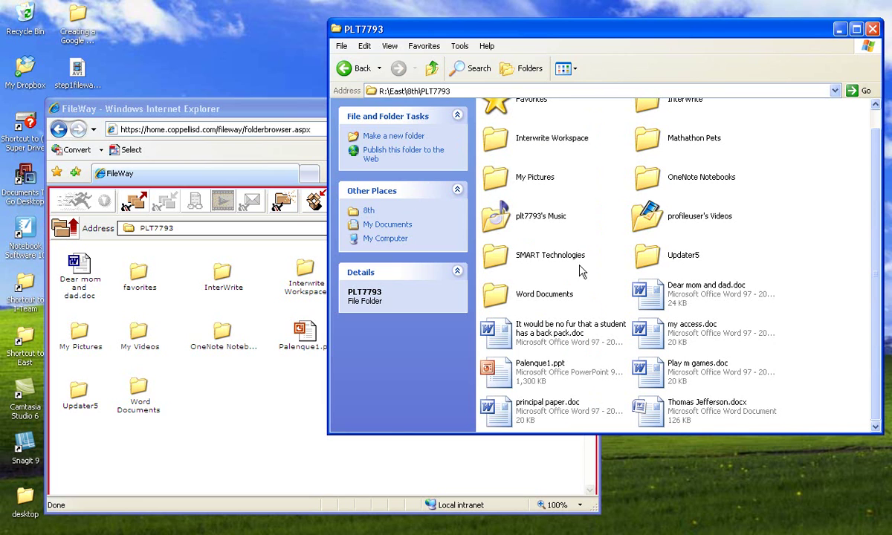